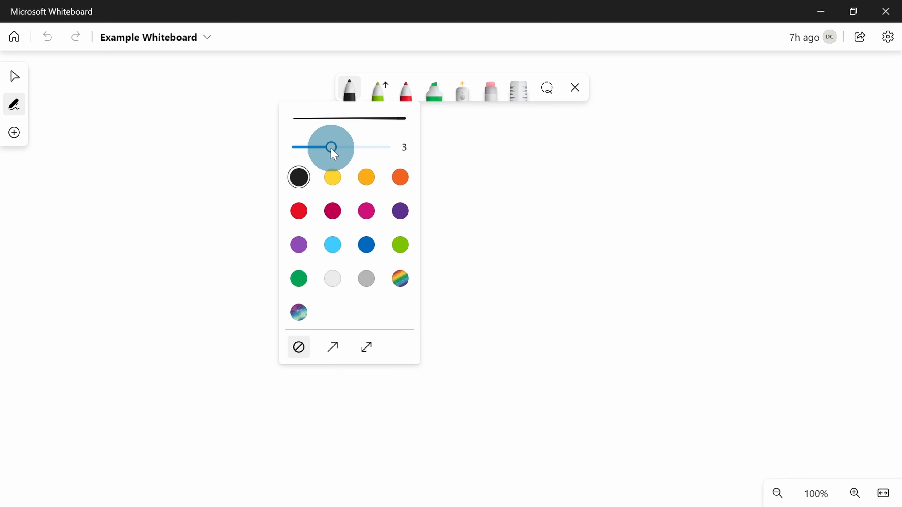
Draw a thick diagonal line with the black pen at thickness 6 and a roughly parallel thin line at thickness 1
left_click_drag(376, 150, 389, 150)
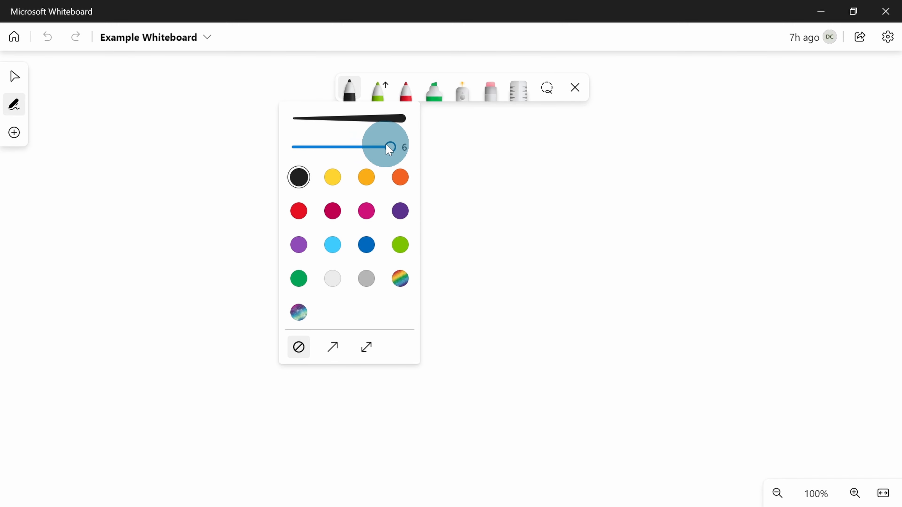
left_click_drag(89, 275, 214, 151)
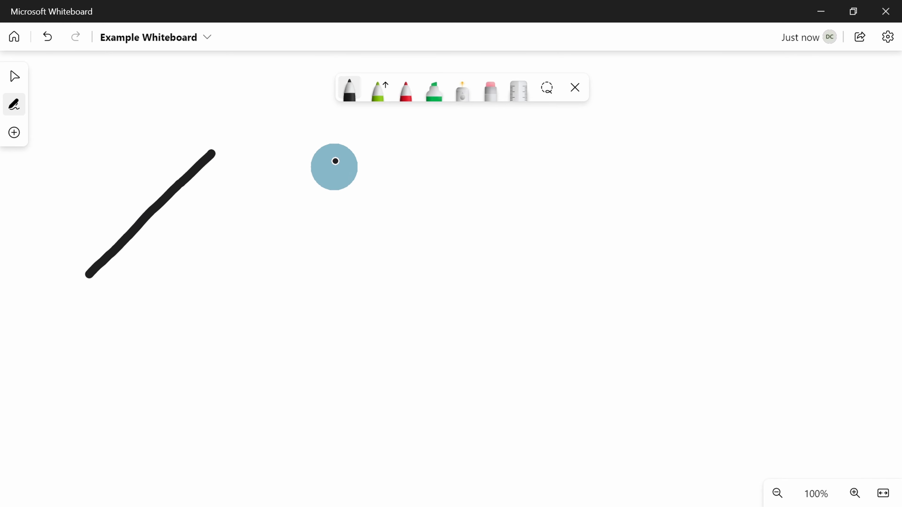
left_click(351, 93)
left_click_drag(312, 147, 298, 147)
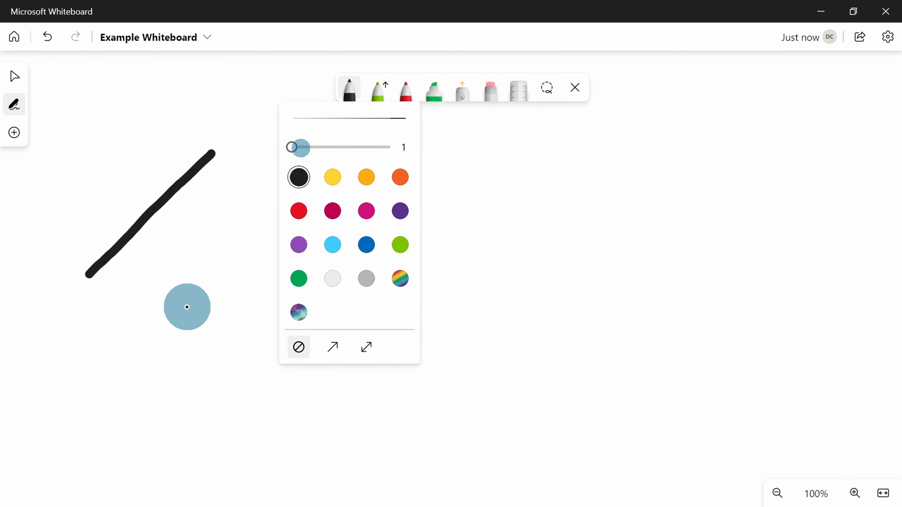
left_click(186, 307)
left_click_drag(207, 288, 316, 190)
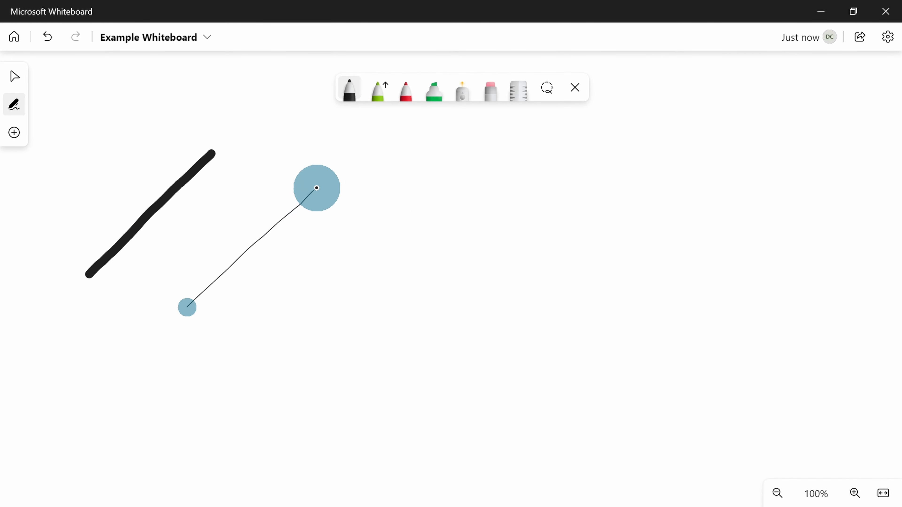
Set the black pen's thickness to 4, and try red as its colour before returning it to black
left_click(353, 103)
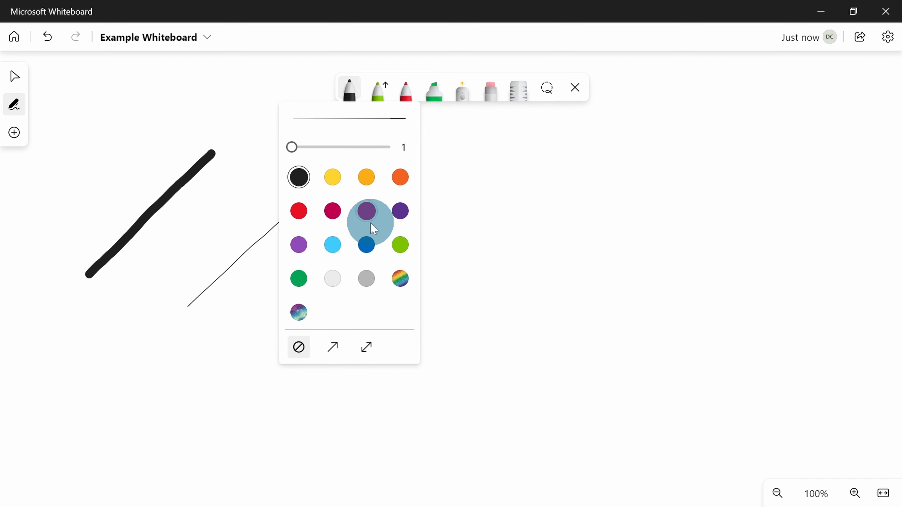
left_click(344, 148)
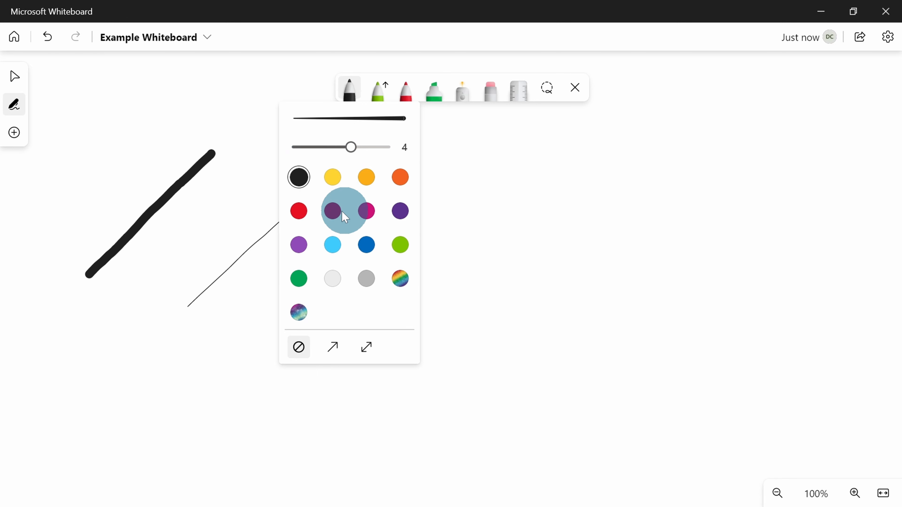
left_click(299, 213)
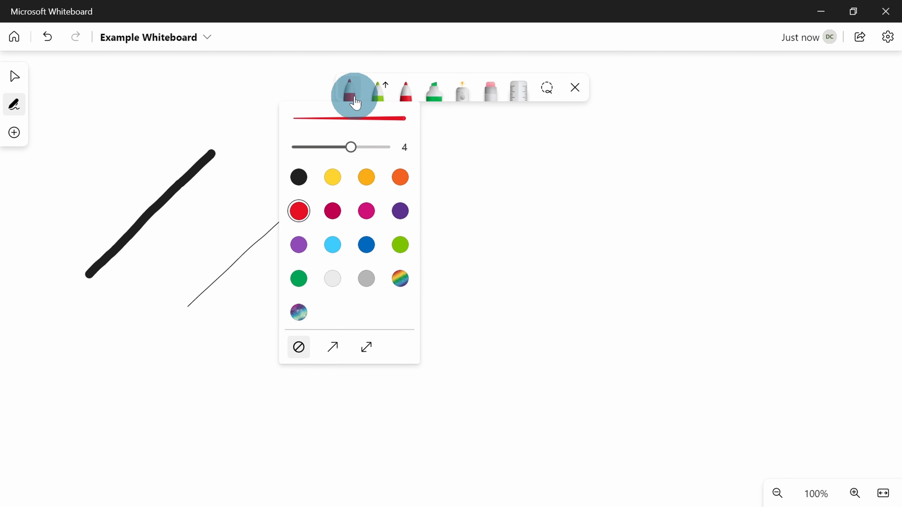
left_click(299, 179)
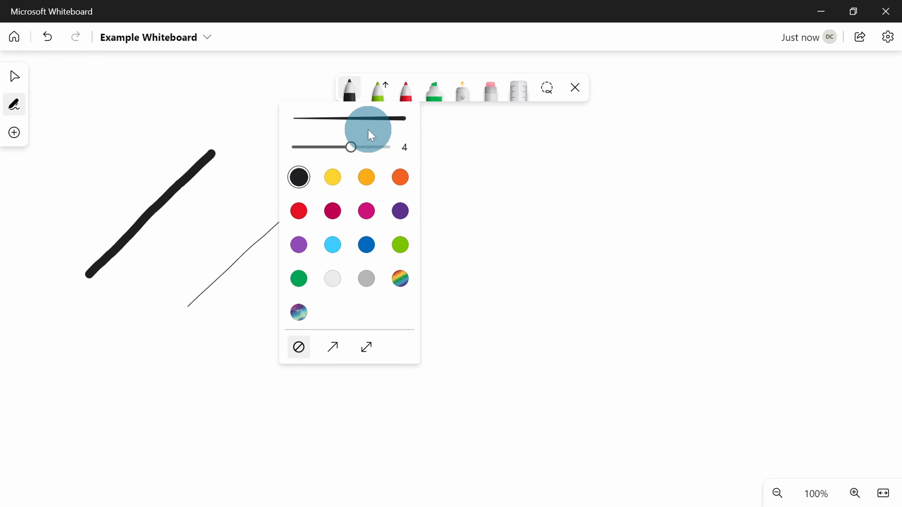
Draw two curved single-headed arrows on the canvas with the green arrow pen
left_click(379, 102)
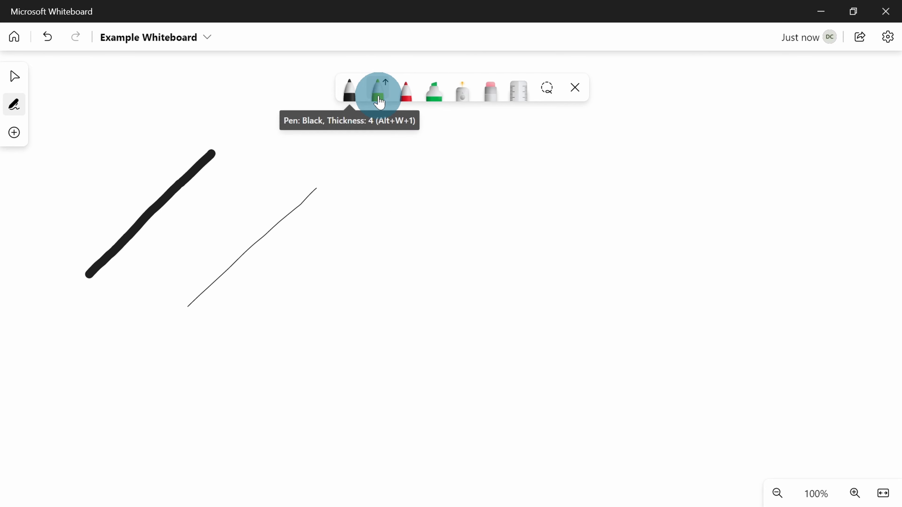
left_click(379, 102)
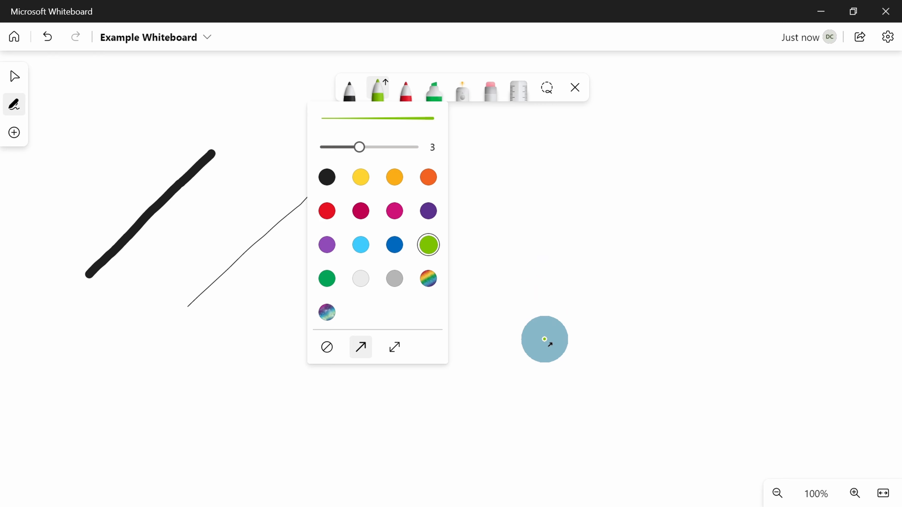
left_click(528, 361)
mouse_move(528, 362)
left_mouse_down()
mouse_move(656, 308)
mouse_move(598, 173)
mouse_move(473, 221)
mouse_move(456, 199)
left_mouse_up()
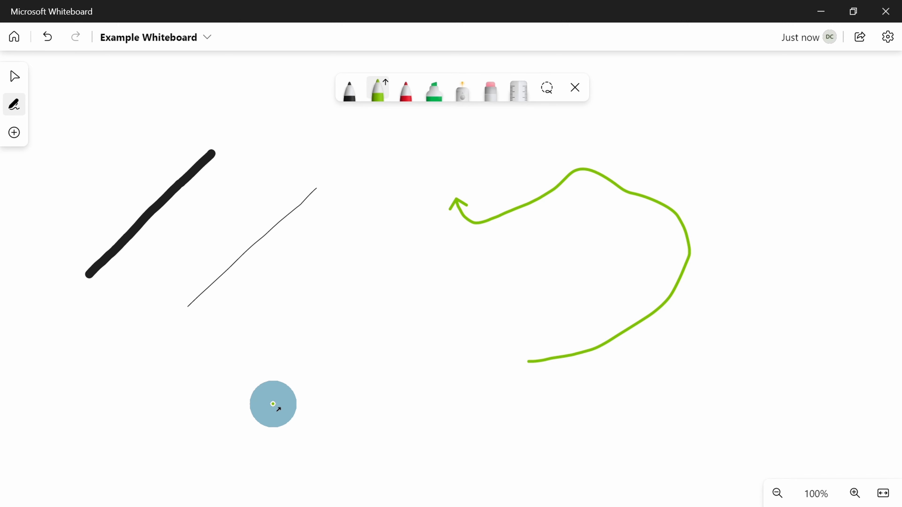
mouse_move(273, 404)
left_mouse_down()
mouse_move(379, 260)
mouse_move(396, 269)
left_mouse_up()
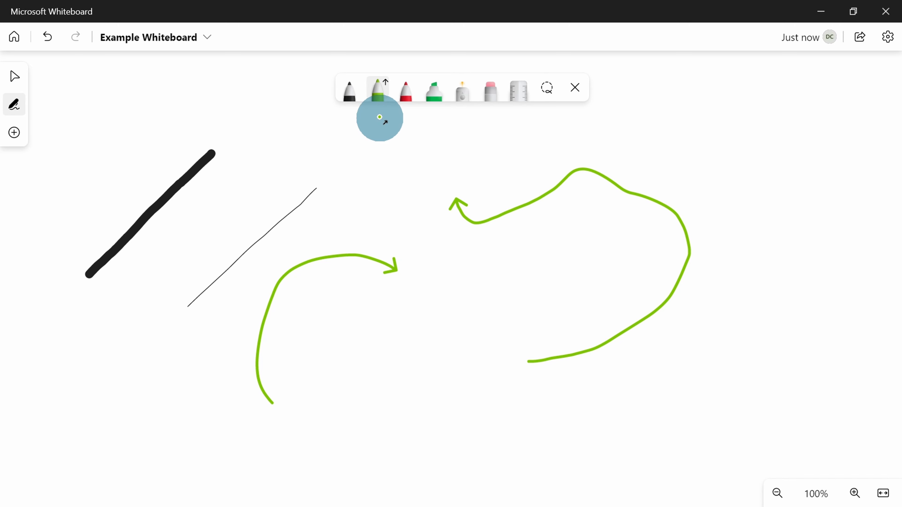
Switch the green pen to double-headed arrows and draw a long, nearly horizontal arrow below the existing curves
left_click(377, 91)
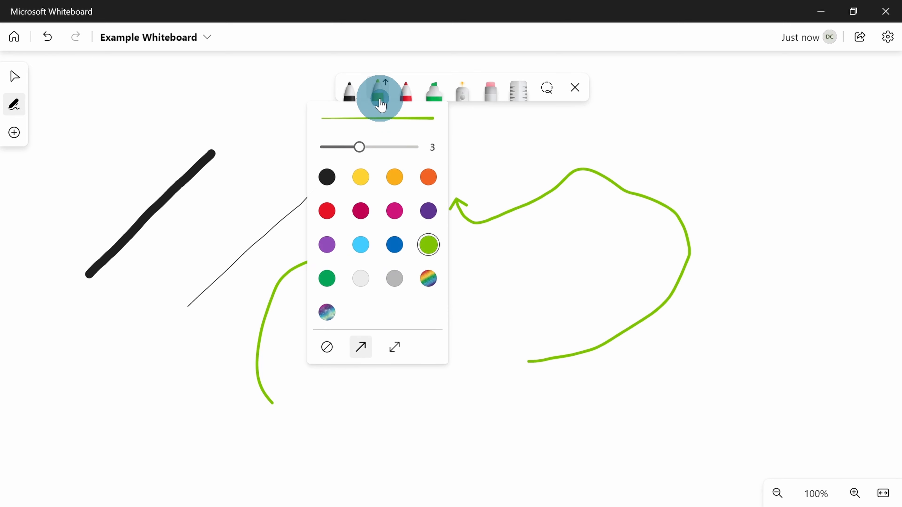
left_click(396, 349)
mouse_move(503, 407)
left_mouse_down()
mouse_move(580, 411)
mouse_move(822, 380)
left_mouse_up()
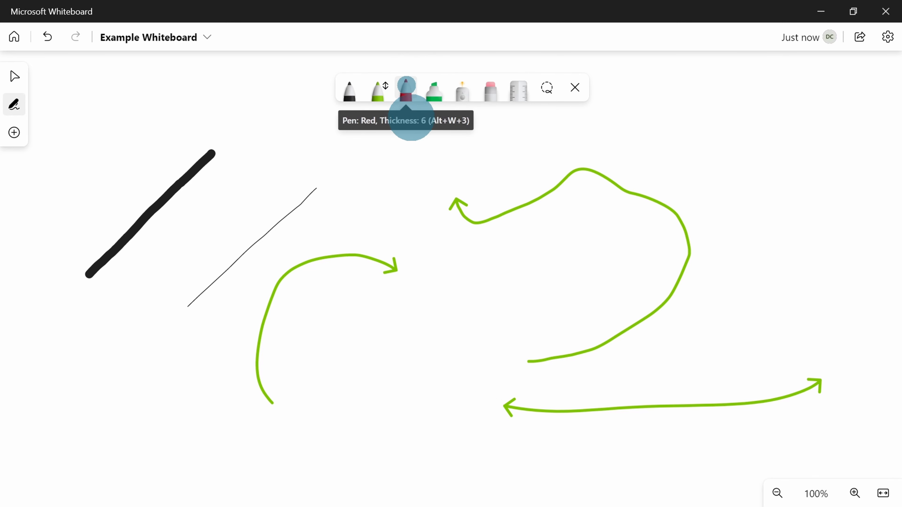
Draw a large looping line with the red pen, and change that pen to blue with thickness 3
left_click(406, 87)
mouse_move(400, 166)
left_mouse_down()
mouse_move(688, 122)
mouse_move(753, 128)
mouse_move(751, 215)
mouse_move(685, 299)
left_mouse_up()
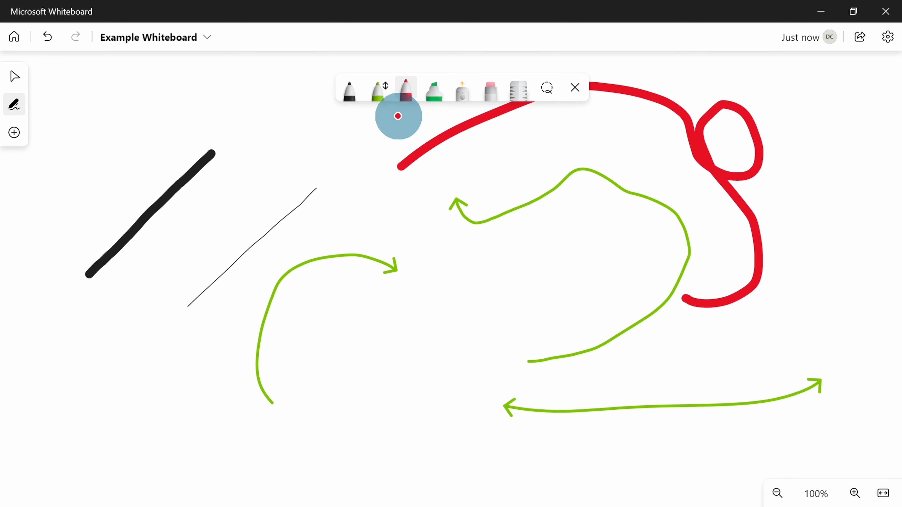
left_click(407, 94)
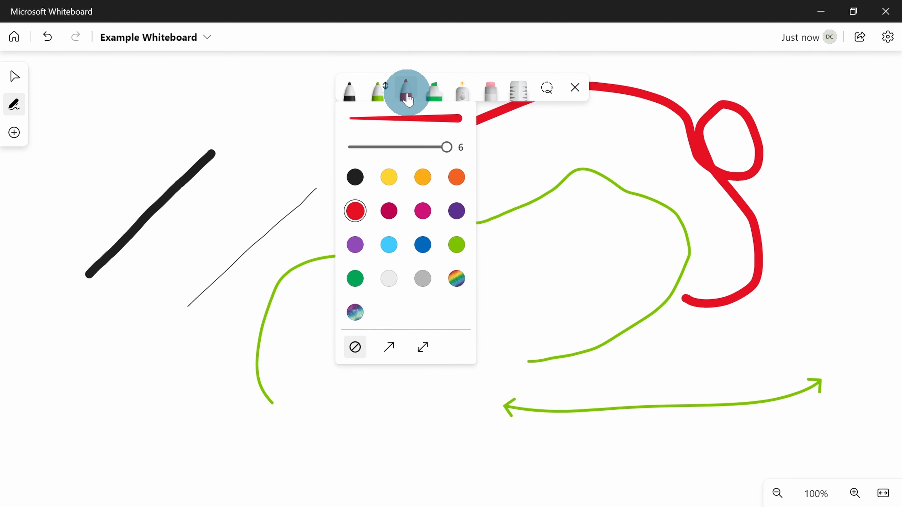
left_click(401, 146)
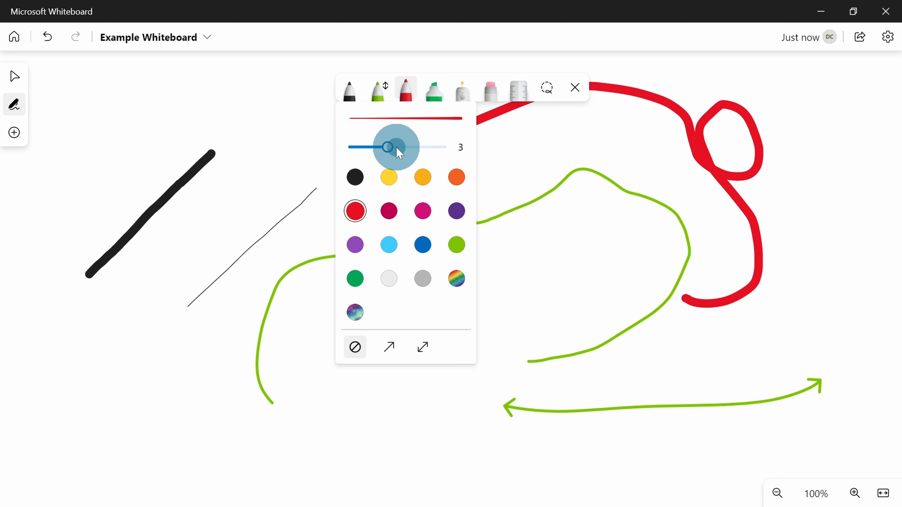
left_click(396, 209)
left_click(422, 245)
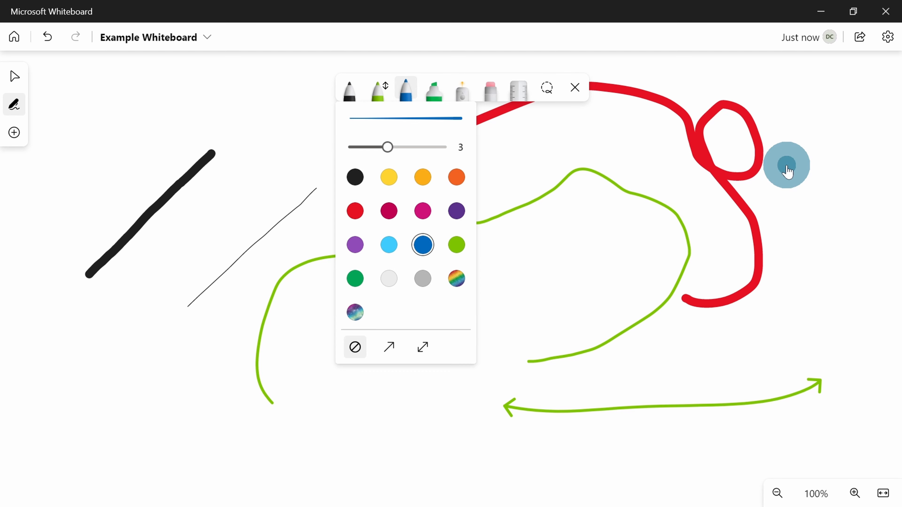
Clear the whole canvas and confirm the deletion of all drawings
right_click(786, 167)
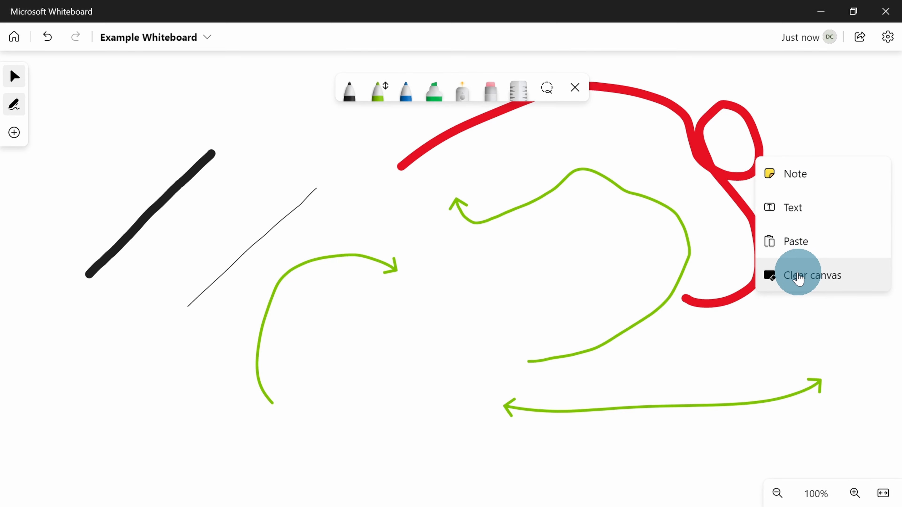
left_click(812, 276)
left_click(494, 295)
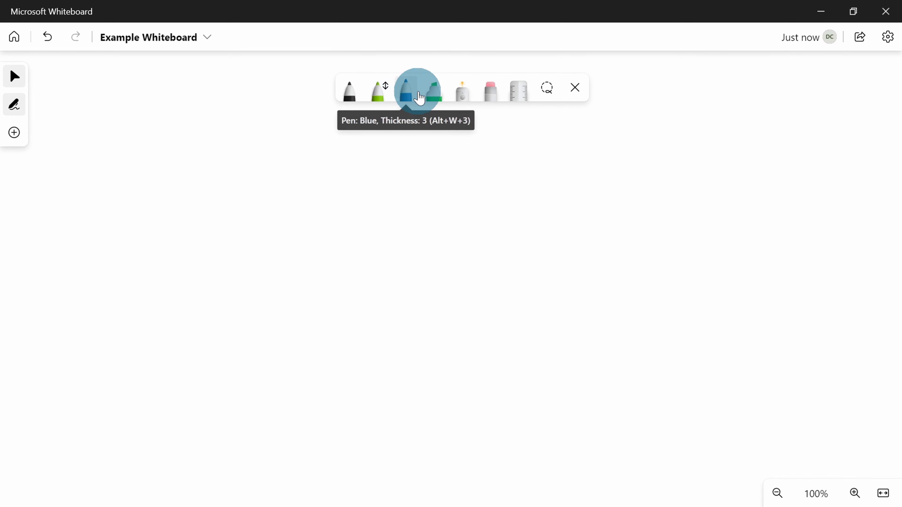
Draw three wavy horizontal lines, one below another, in the middle of the canvas with the black pen
left_click(350, 91)
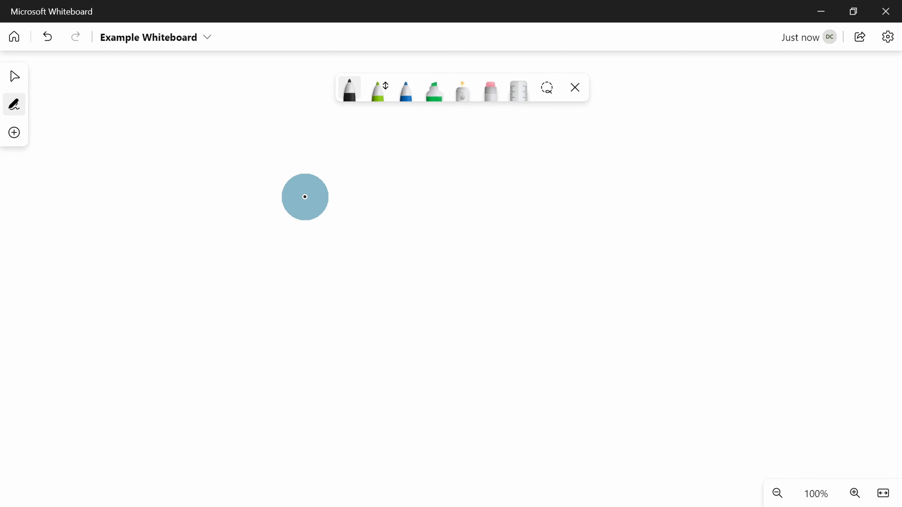
left_click_drag(305, 196, 651, 183)
mouse_move(300, 255)
left_mouse_down()
mouse_move(352, 236)
mouse_move(515, 263)
mouse_move(652, 253)
left_mouse_up()
mouse_move(314, 316)
left_mouse_down()
mouse_move(435, 320)
mouse_move(662, 304)
left_mouse_up()
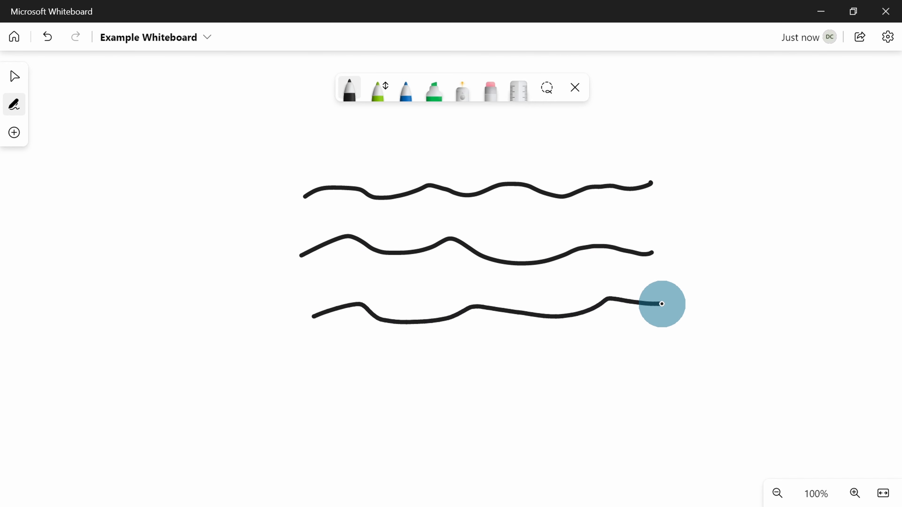
Highlight the start of the first and third wavy lines and the end of the second with a yellow highlighter at thickness 5
left_click(446, 106)
left_click(438, 103)
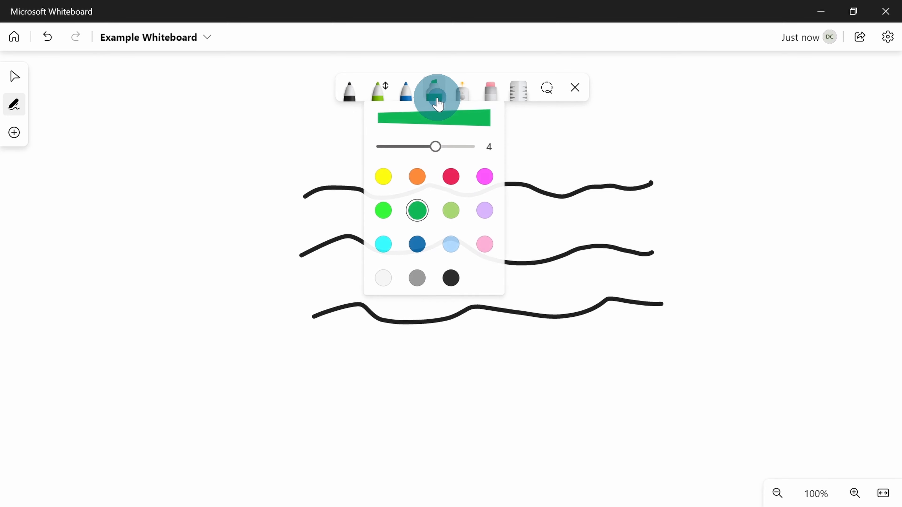
left_click(381, 179)
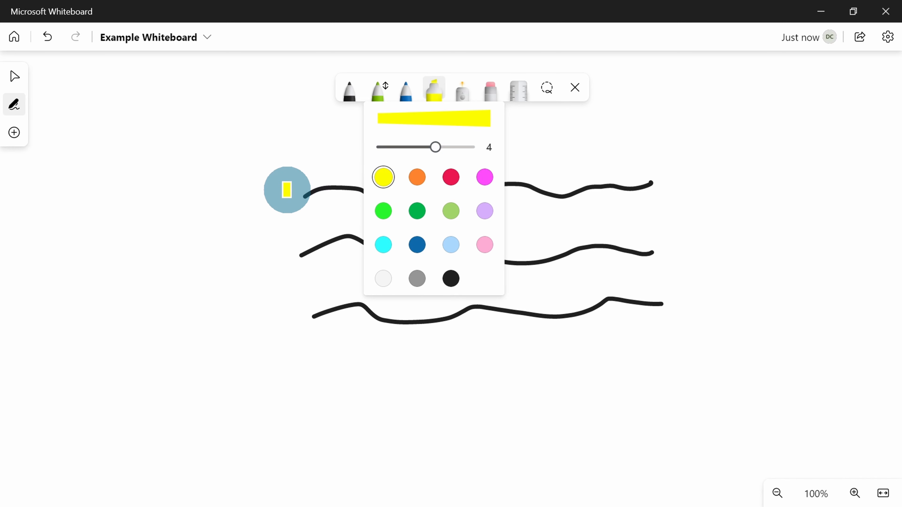
left_click(461, 147)
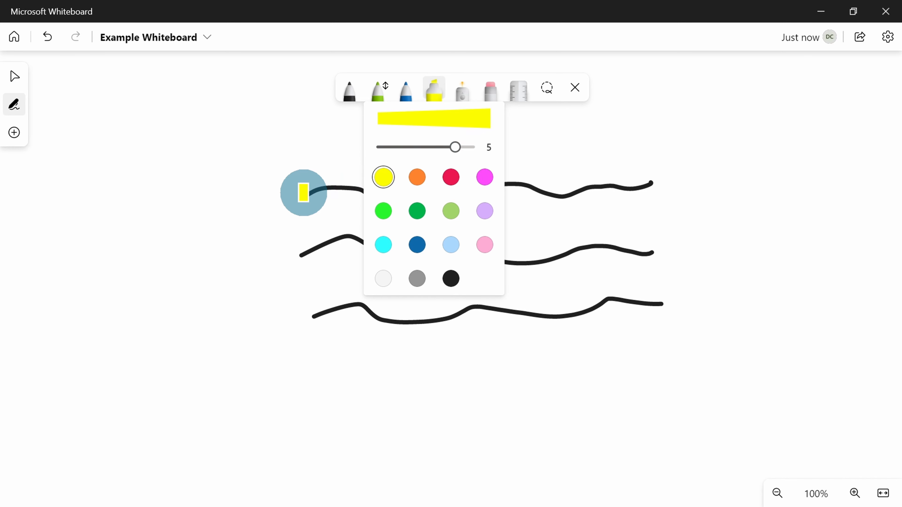
left_click_drag(303, 193, 463, 180)
left_click_drag(507, 254, 661, 252)
mouse_move(309, 326)
left_mouse_down()
mouse_move(374, 306)
mouse_move(478, 312)
left_mouse_up()
Change the highlighter to dark green and highlight the end of the first and third wavy lines and the start of the second
left_click(436, 89)
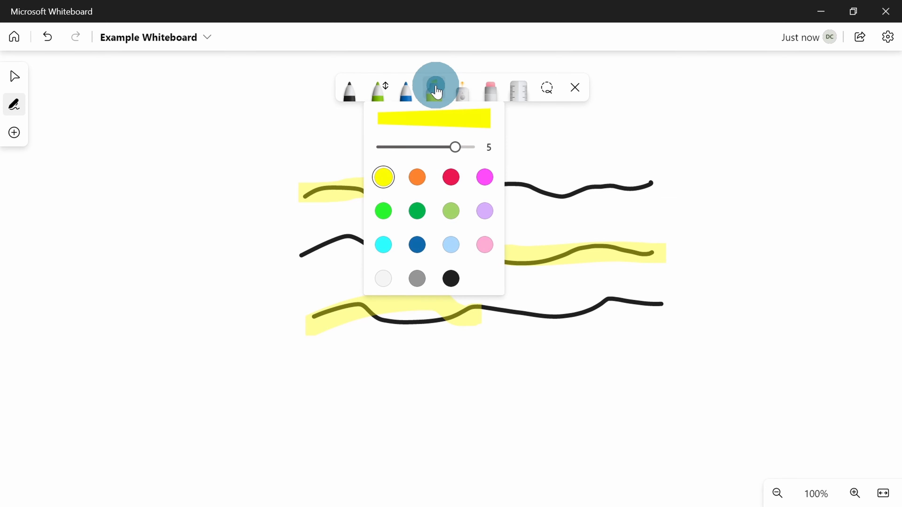
left_click(416, 211)
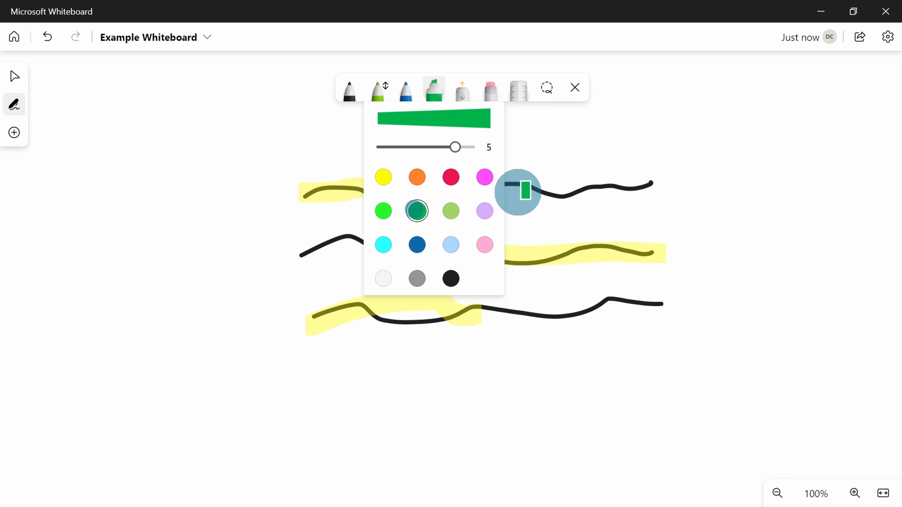
left_click_drag(528, 185, 649, 180)
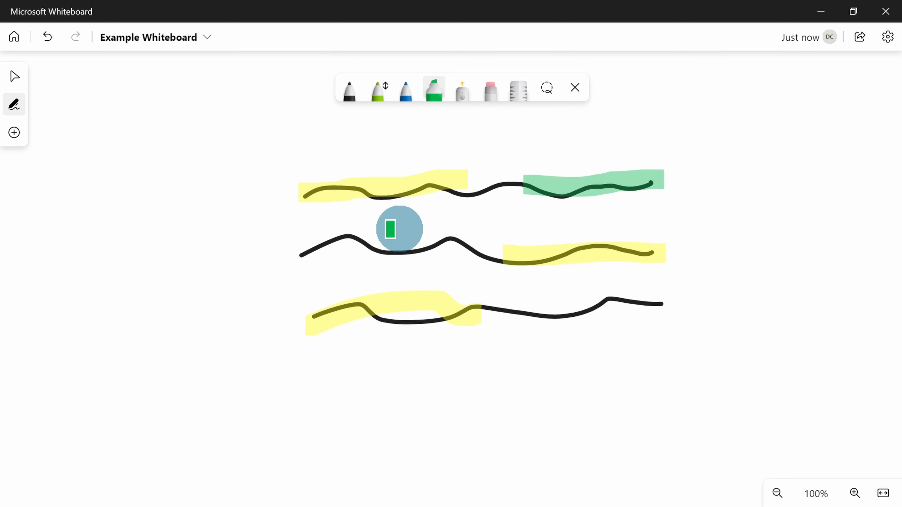
left_click_drag(316, 240, 461, 246)
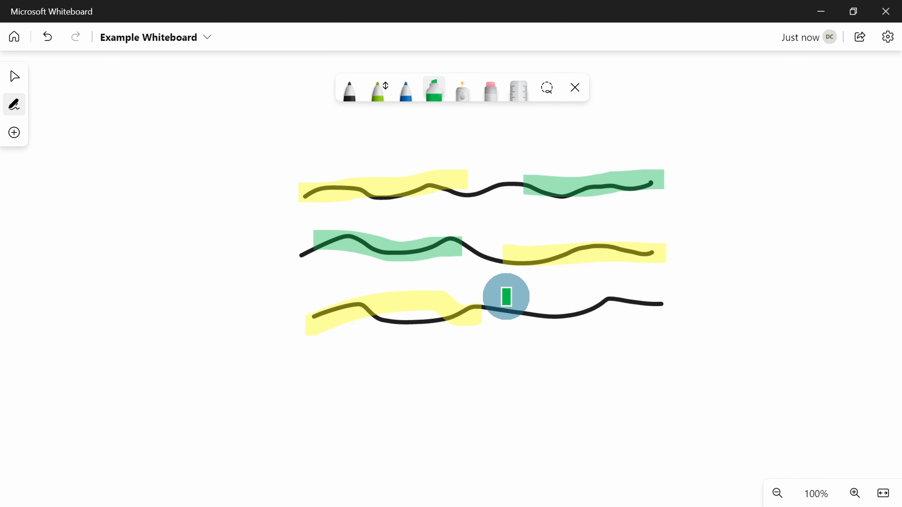
left_click_drag(531, 312, 687, 315)
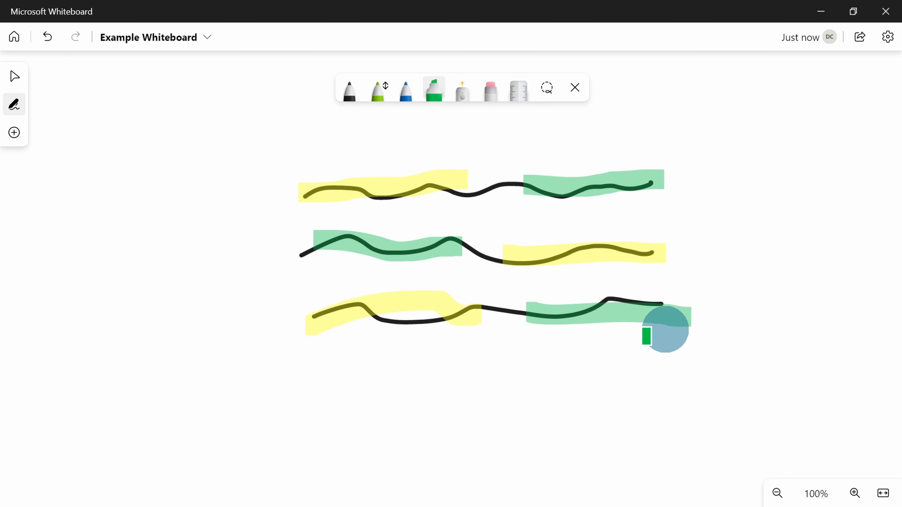
Use the laser pointer to trace temporary loops beside and across the highlighted wavy lines
left_click(464, 96)
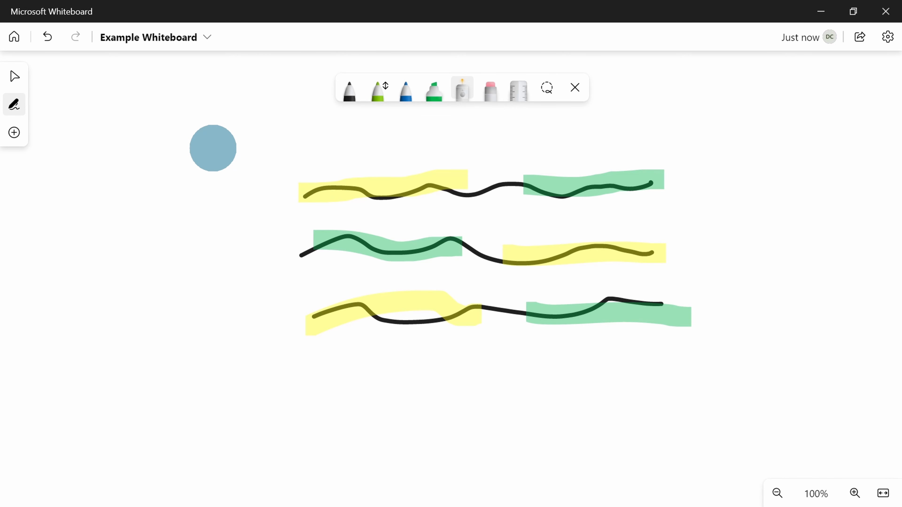
mouse_move(201, 151)
left_mouse_down()
mouse_move(131, 153)
mouse_move(218, 237)
mouse_move(111, 255)
mouse_move(216, 186)
mouse_move(247, 144)
left_mouse_up()
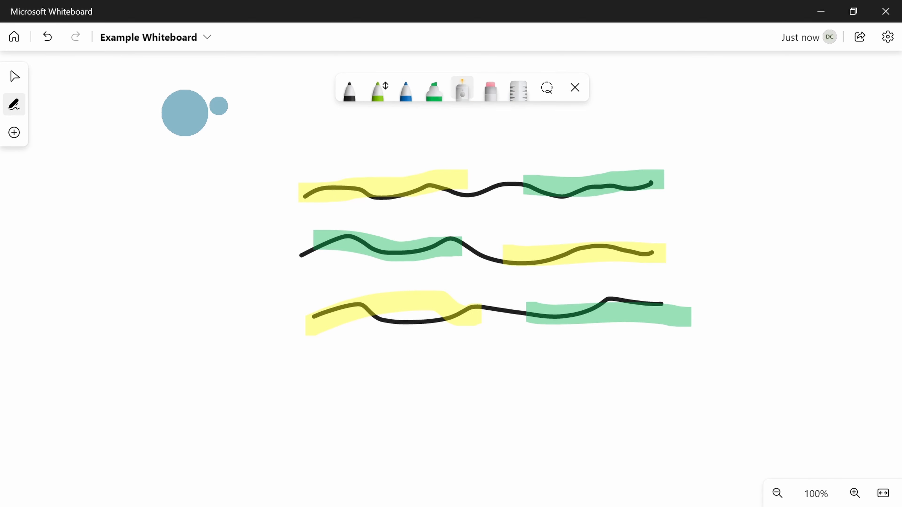
mouse_move(219, 106)
left_mouse_down()
mouse_move(289, 95)
mouse_move(157, 117)
mouse_move(214, 142)
left_mouse_up()
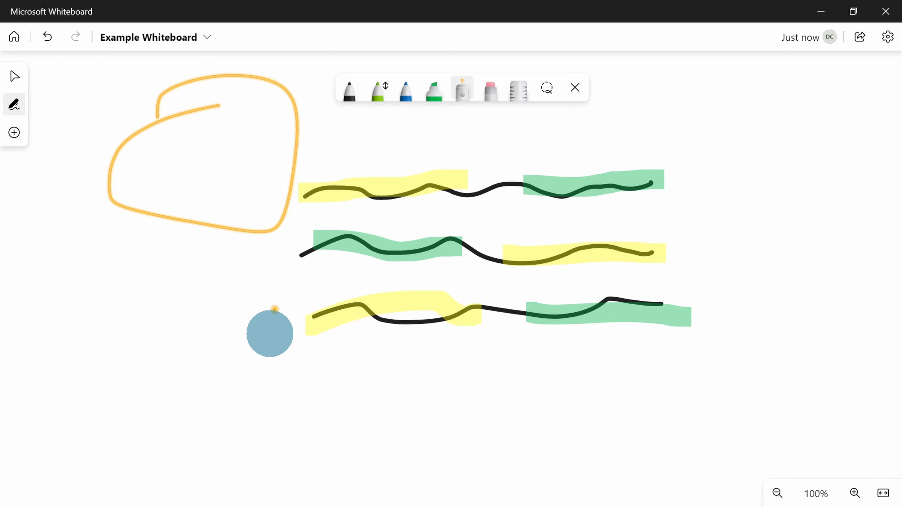
mouse_move(252, 365)
left_mouse_down()
mouse_move(352, 401)
mouse_move(281, 268)
mouse_move(184, 380)
mouse_move(346, 226)
left_mouse_up()
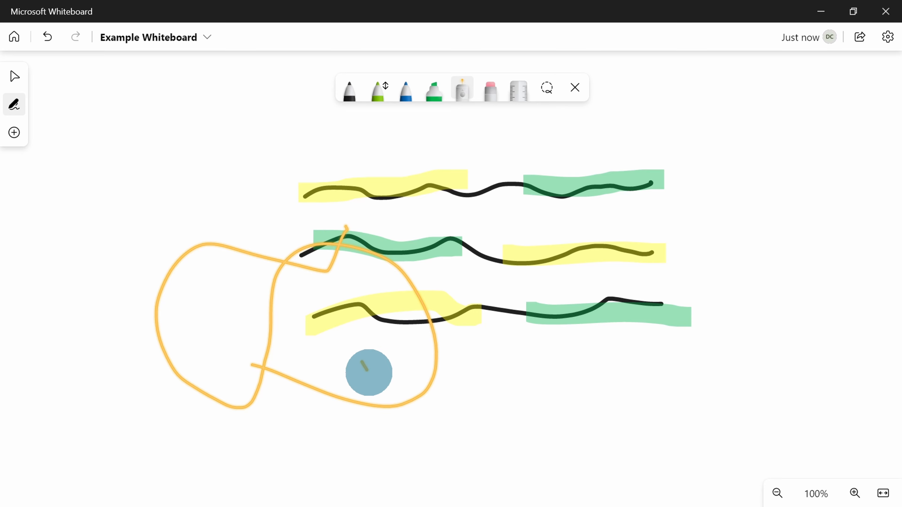
mouse_move(403, 308)
left_mouse_down()
mouse_move(433, 258)
mouse_move(454, 185)
left_mouse_up()
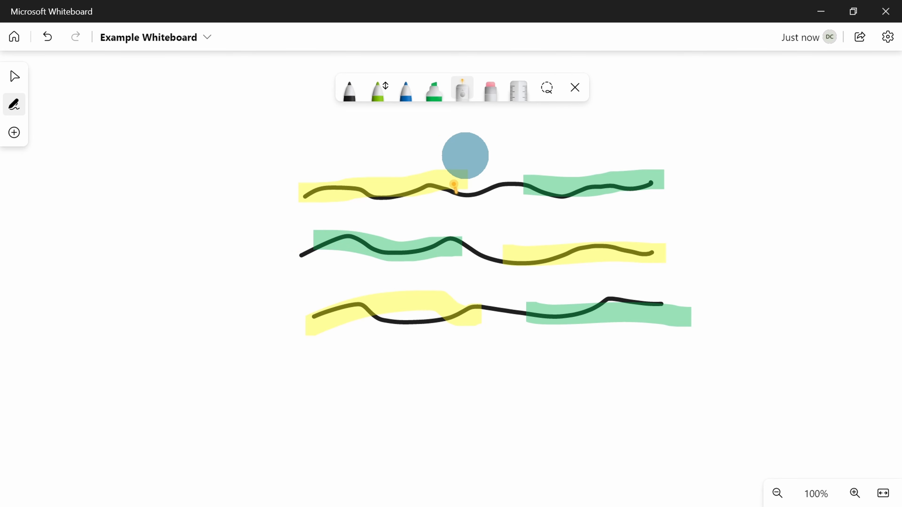
Erase the top wavy line and its green highlight as entire strokes with the eraser
left_click(494, 97)
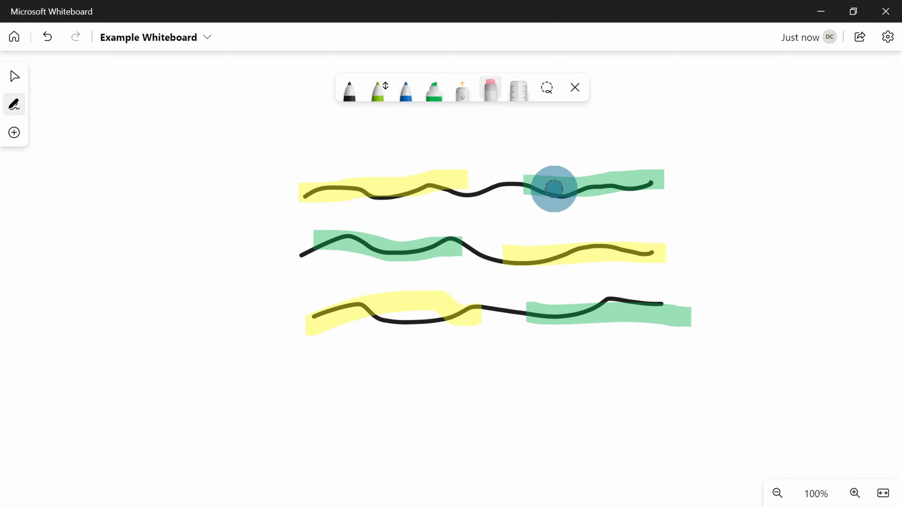
left_click(554, 188)
Set the eraser to erase partial strokes and rub out both ends of the top yellow highlight and the start of the highlighted line below
left_click(494, 92)
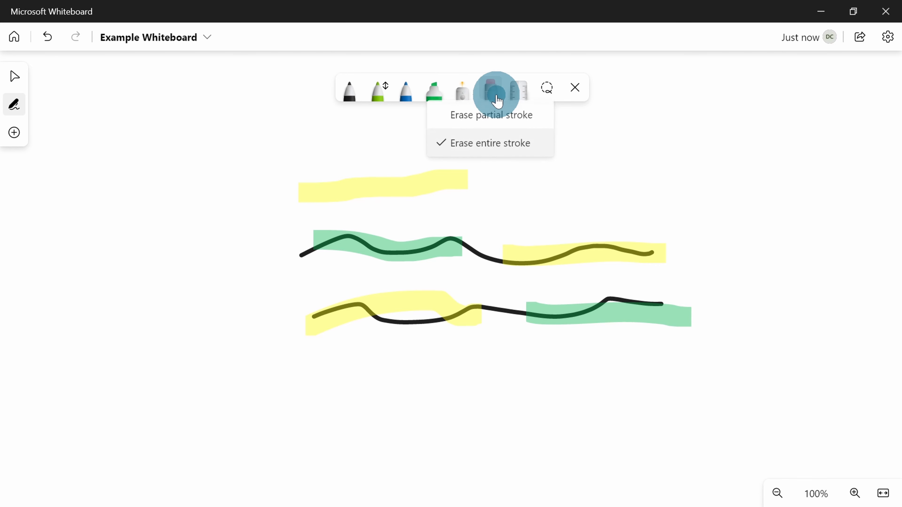
left_click(499, 119)
left_click_drag(436, 173, 461, 174)
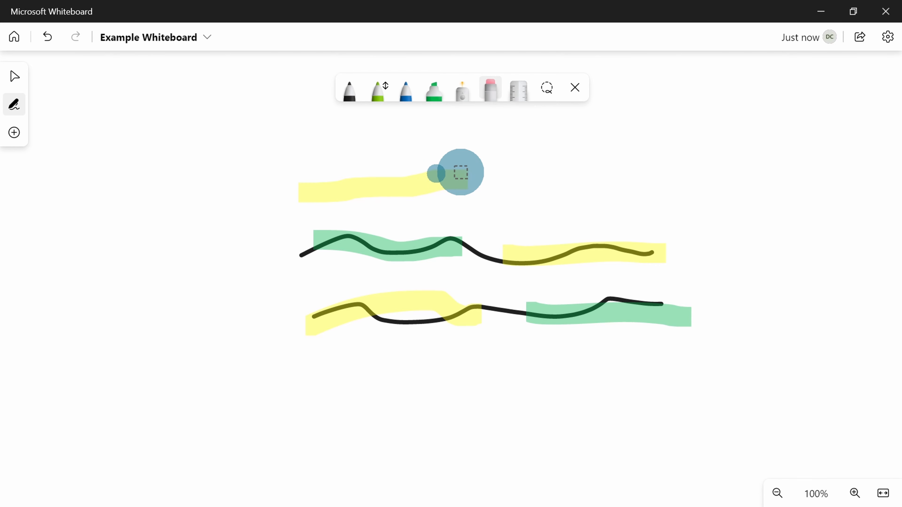
left_click(420, 194)
left_click(361, 199)
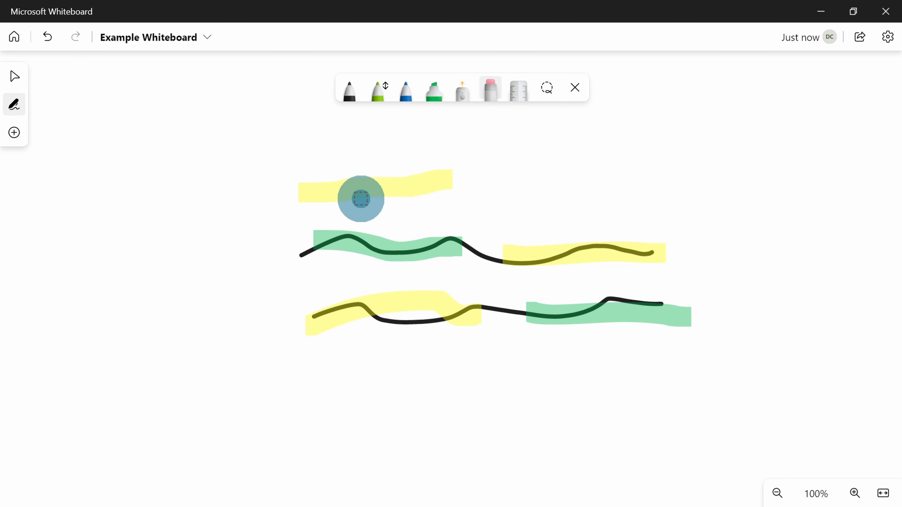
left_click(388, 185)
left_click_drag(358, 233, 339, 254)
mouse_move(375, 170)
left_mouse_down()
mouse_move(308, 268)
mouse_move(308, 244)
mouse_move(368, 238)
mouse_move(366, 256)
mouse_move(342, 169)
mouse_move(306, 219)
mouse_move(299, 202)
left_mouse_up()
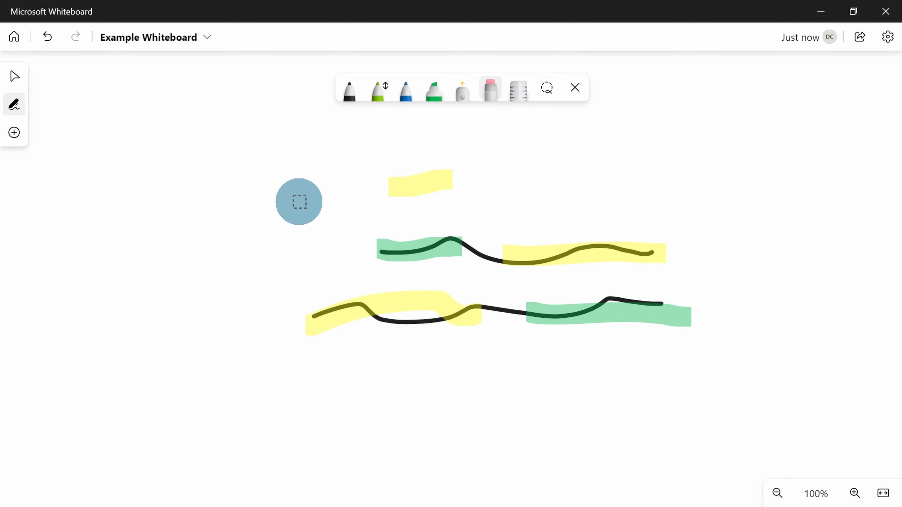
Set the eraser back to erase entire strokes and remove all remaining lines and highlights from the canvas
left_click(486, 100)
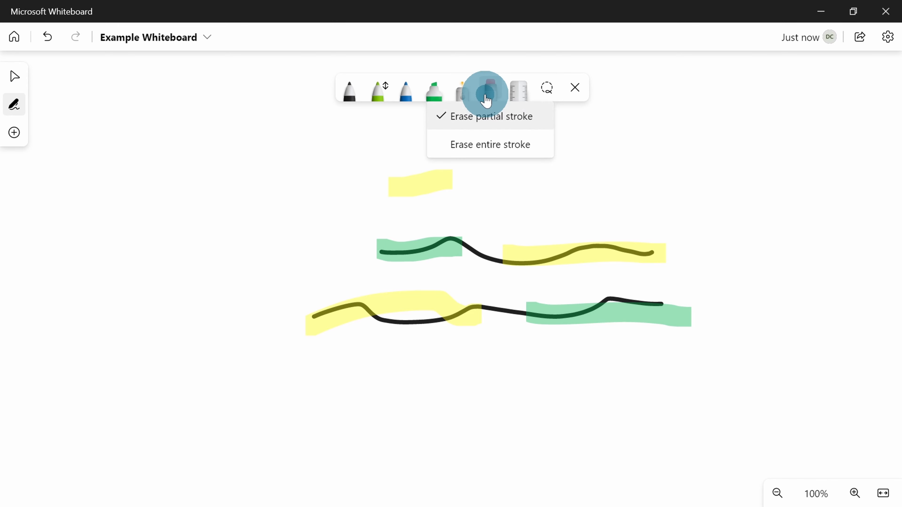
left_click(488, 151)
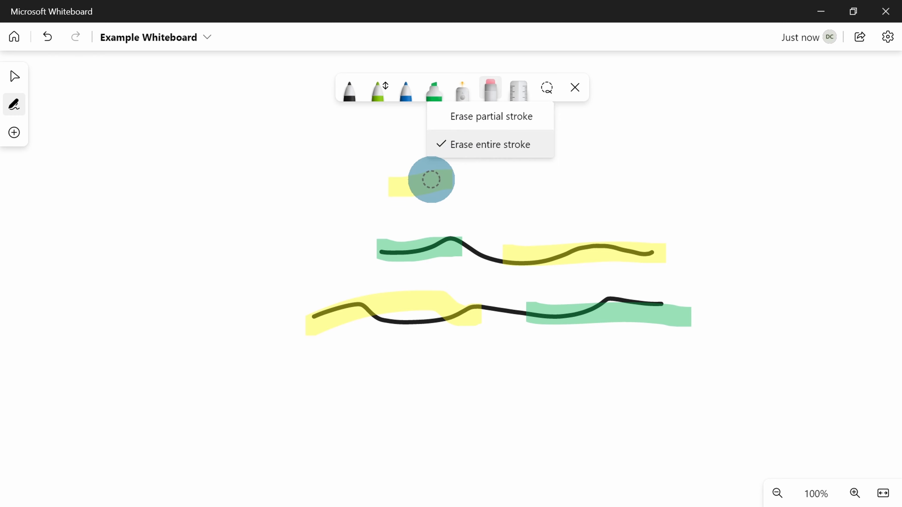
left_click(442, 178)
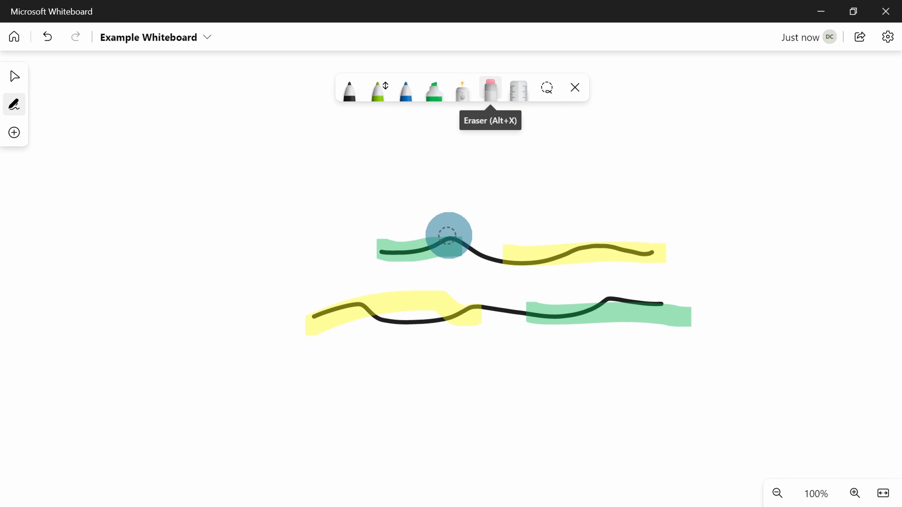
left_click(429, 244)
left_click(523, 252)
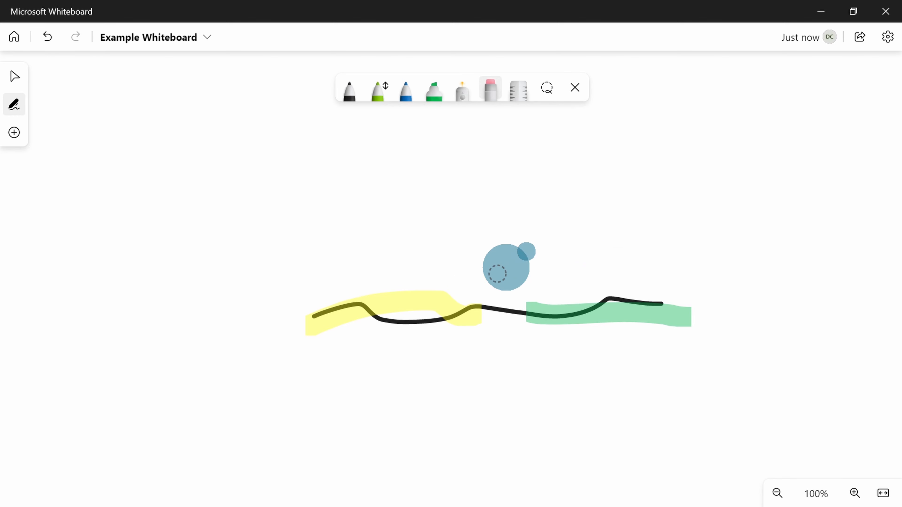
left_click(429, 300)
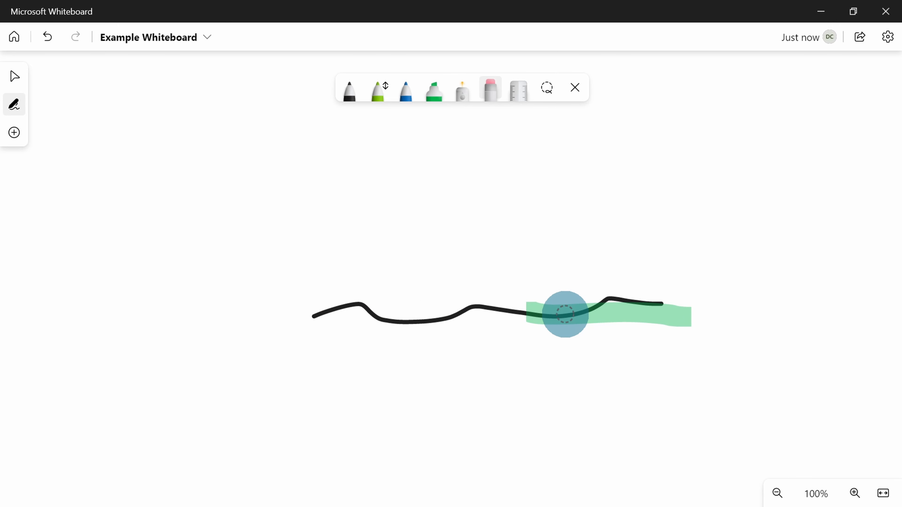
left_click(565, 314)
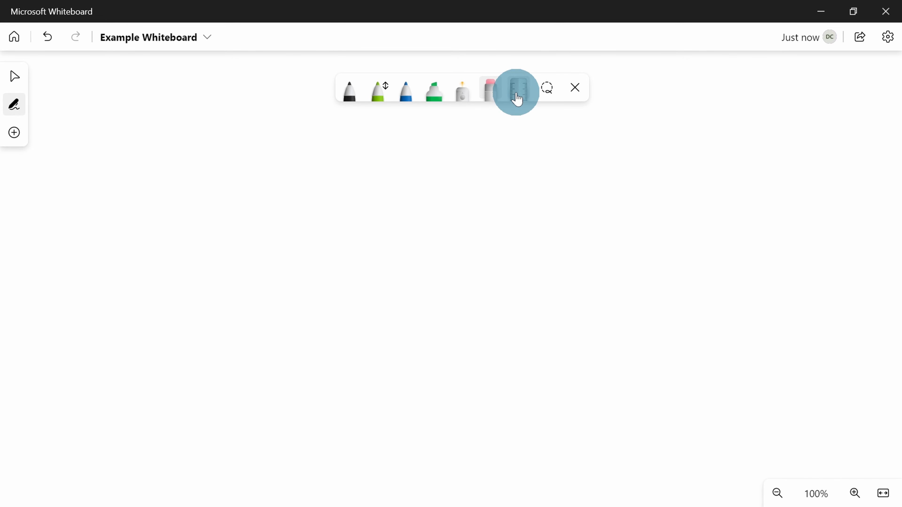
Show the ruler, rotate it to 10° rising to the right, and draw a black pen line along its upper edge
left_click(517, 98)
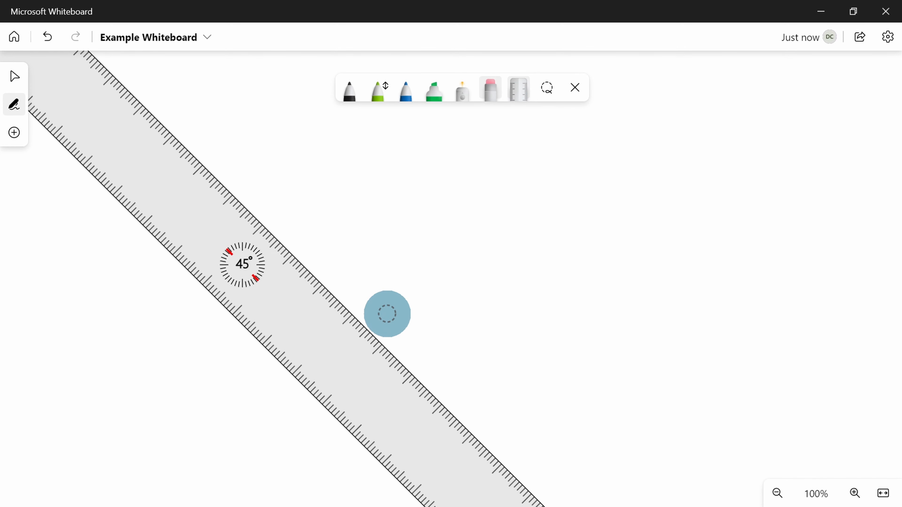
scroll(488, 354, "up", 10)
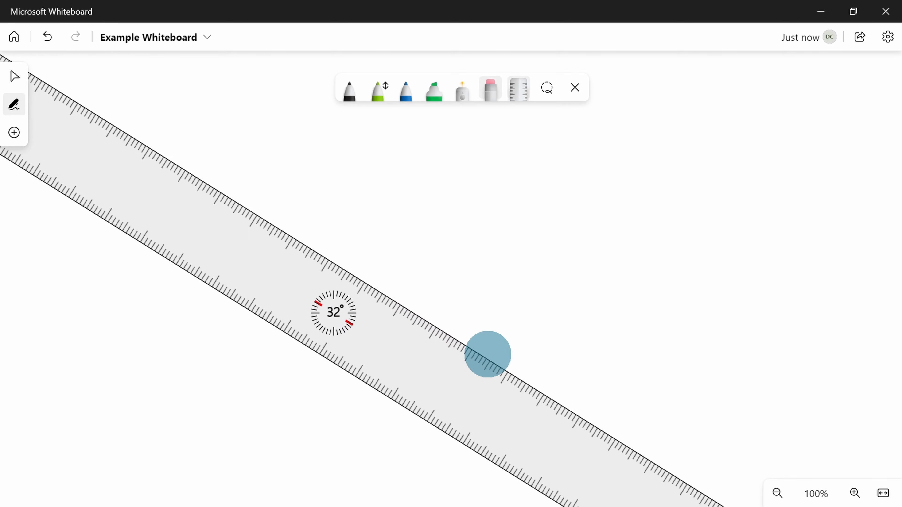
scroll(487, 354, "up", 1)
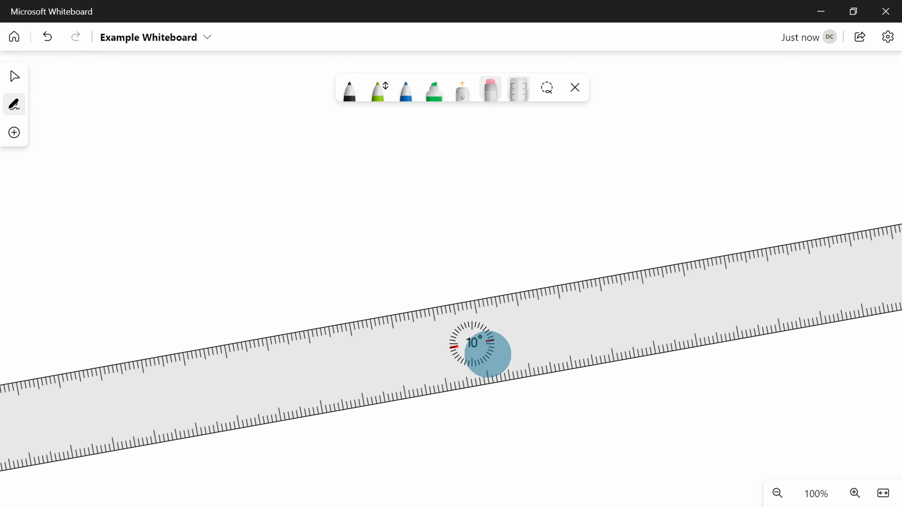
left_click(350, 94)
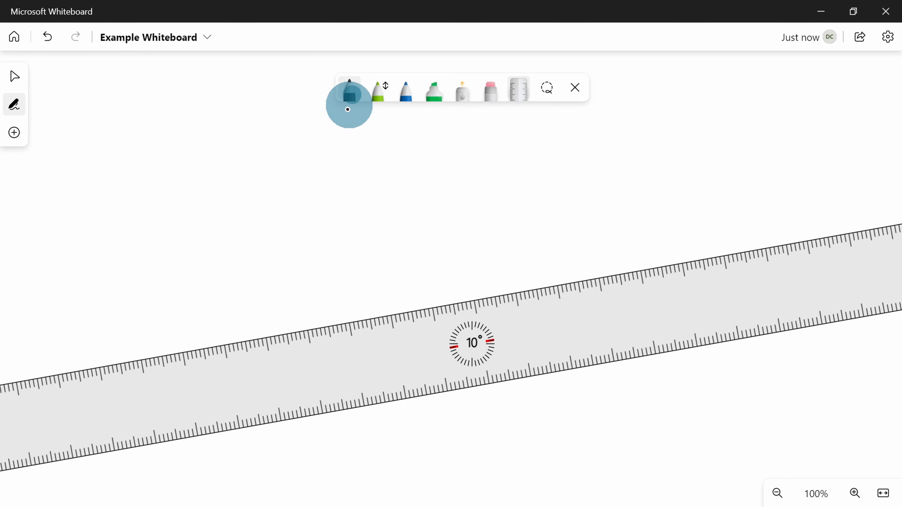
mouse_move(255, 337)
left_mouse_down()
mouse_move(415, 326)
mouse_move(663, 285)
left_mouse_up()
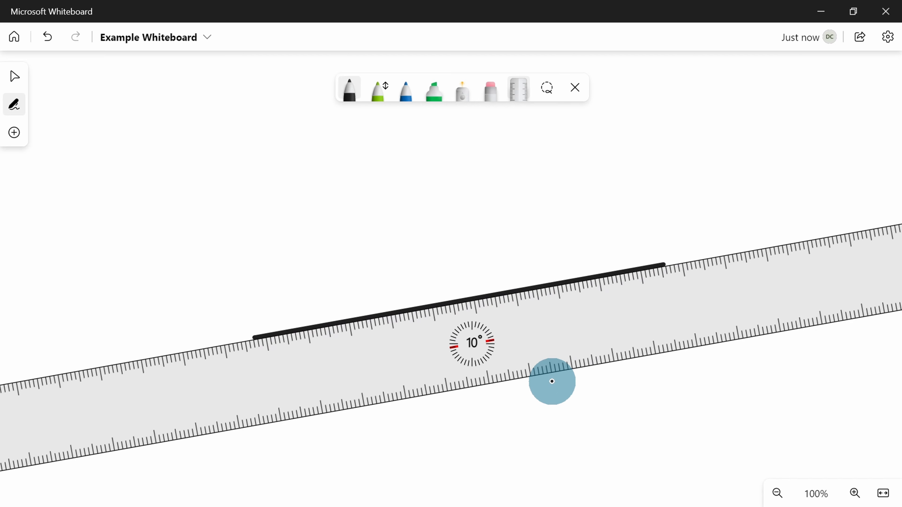
Rotate the ruler to 24° sloping down to the right, draw a crossing black line along its upper edge, and hide the ruler
scroll(552, 381, "down", 7)
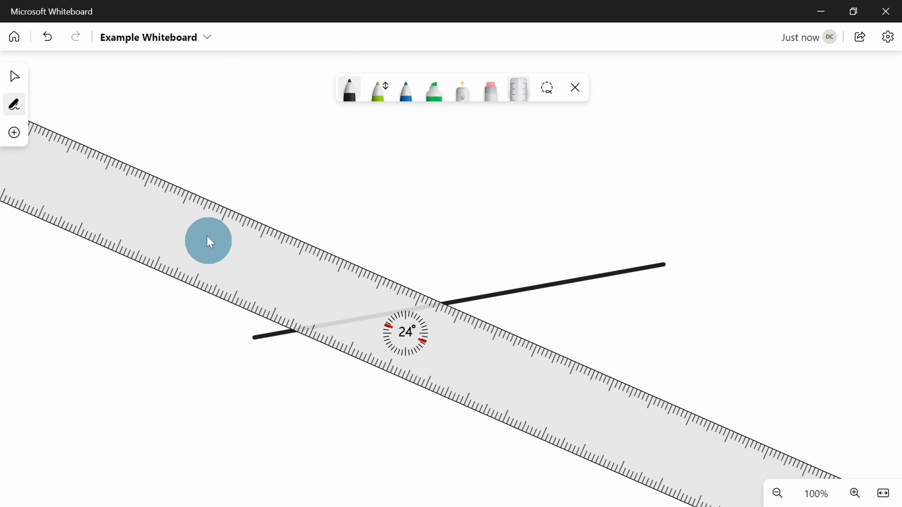
left_click_drag(188, 185, 699, 445)
left_click(519, 91)
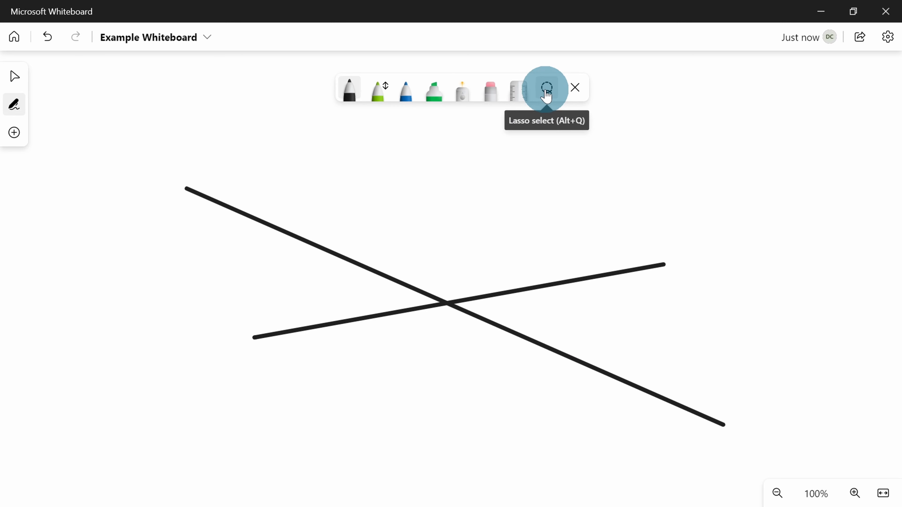
Lasso-select both crossing lines and nudge them four increments left across the canvas
left_click(546, 95)
mouse_move(170, 168)
left_mouse_down()
mouse_move(500, 163)
mouse_move(767, 322)
mouse_move(773, 403)
mouse_move(554, 458)
mouse_move(320, 436)
mouse_move(169, 195)
mouse_move(169, 168)
mouse_move(215, 196)
left_mouse_up()
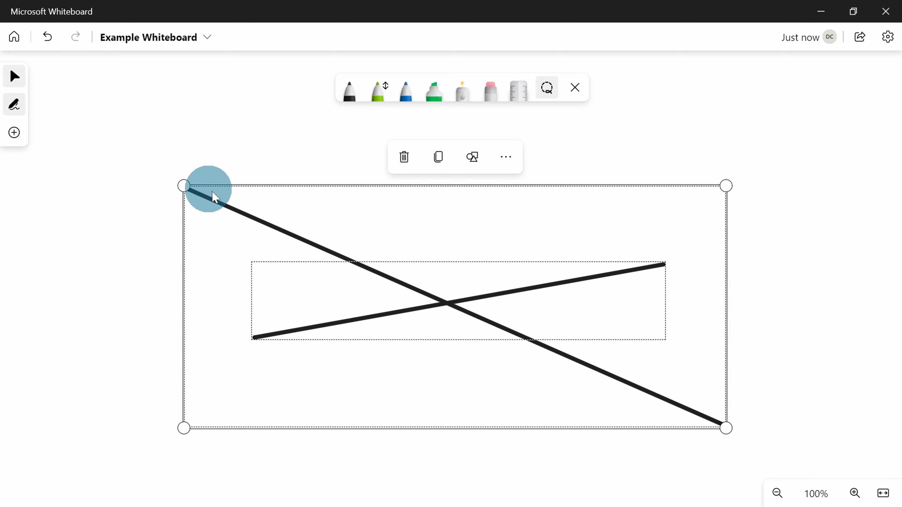
key("Left")
key("Left")
key("Left")
key("Left")
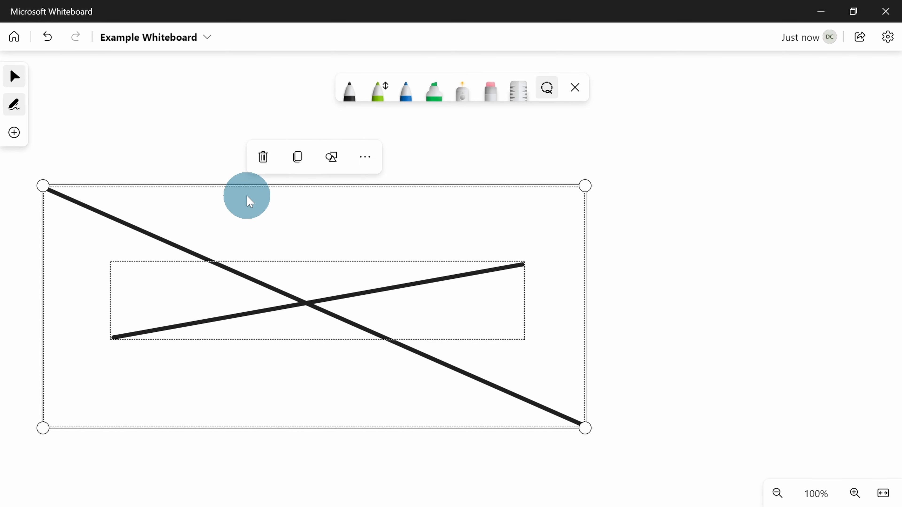
Nudge the selected lines up, five increments right and back down to just below their original height, and delete them
key("Up")
key("Up")
key("Right")
key("Right")
key("Right")
key("Right")
key("Right")
key("Down")
key("Down")
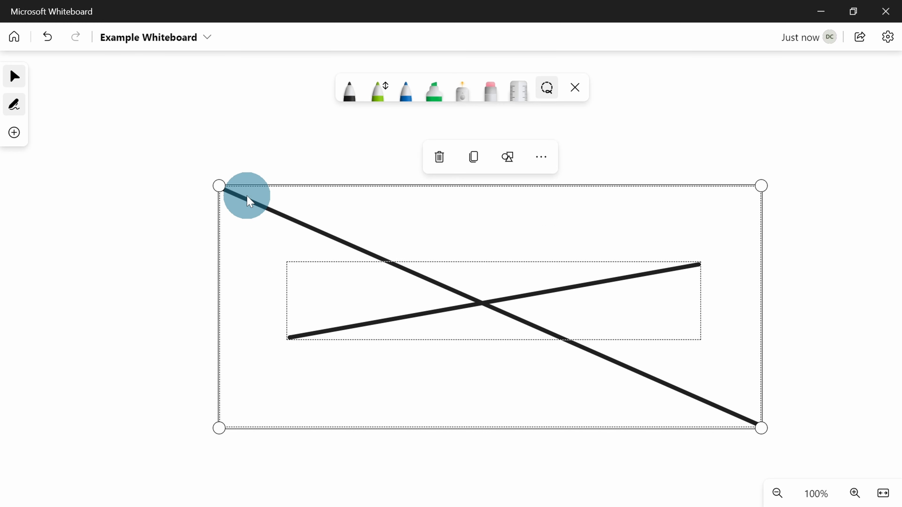
key("Down")
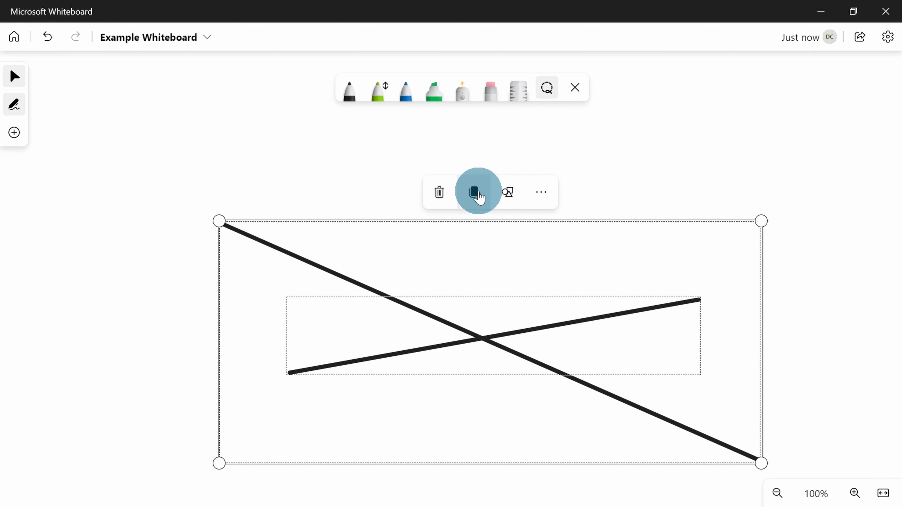
left_click(445, 195)
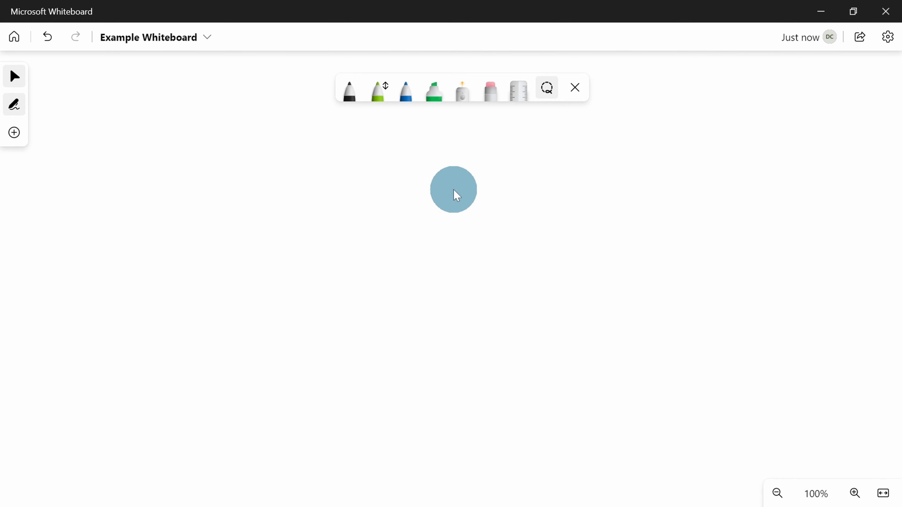